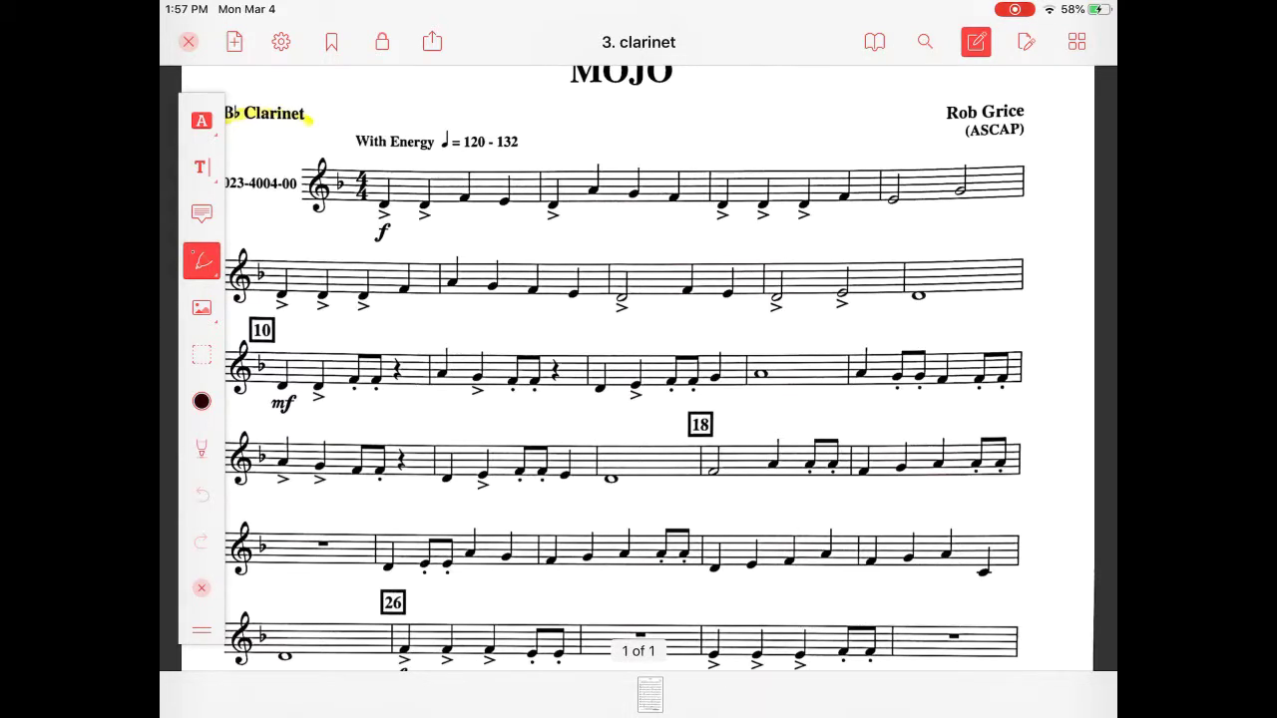
Zoom in on the 'MOJO' title and the first staff of the clarinet part
scroll(638, 359, "up", 5)
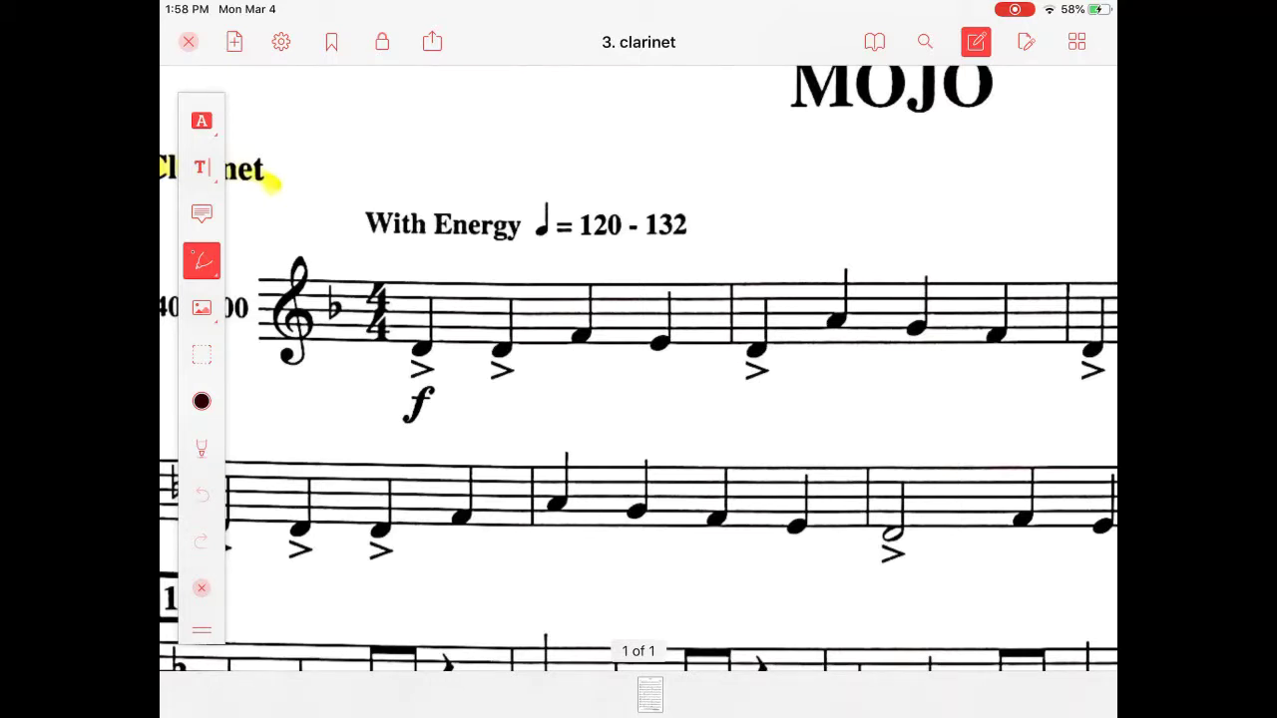
Handwrite counts 1 2 3 4 under the first and second measures
mouse_move(428, 371)
left_mouse_down()
mouse_move(429, 399)
mouse_move(516, 406)
mouse_move(586, 390)
mouse_move(570, 403)
left_mouse_up()
left_click_drag(648, 374, 665, 386)
left_click_drag(669, 375, 670, 401)
left_click_drag(758, 381, 759, 405)
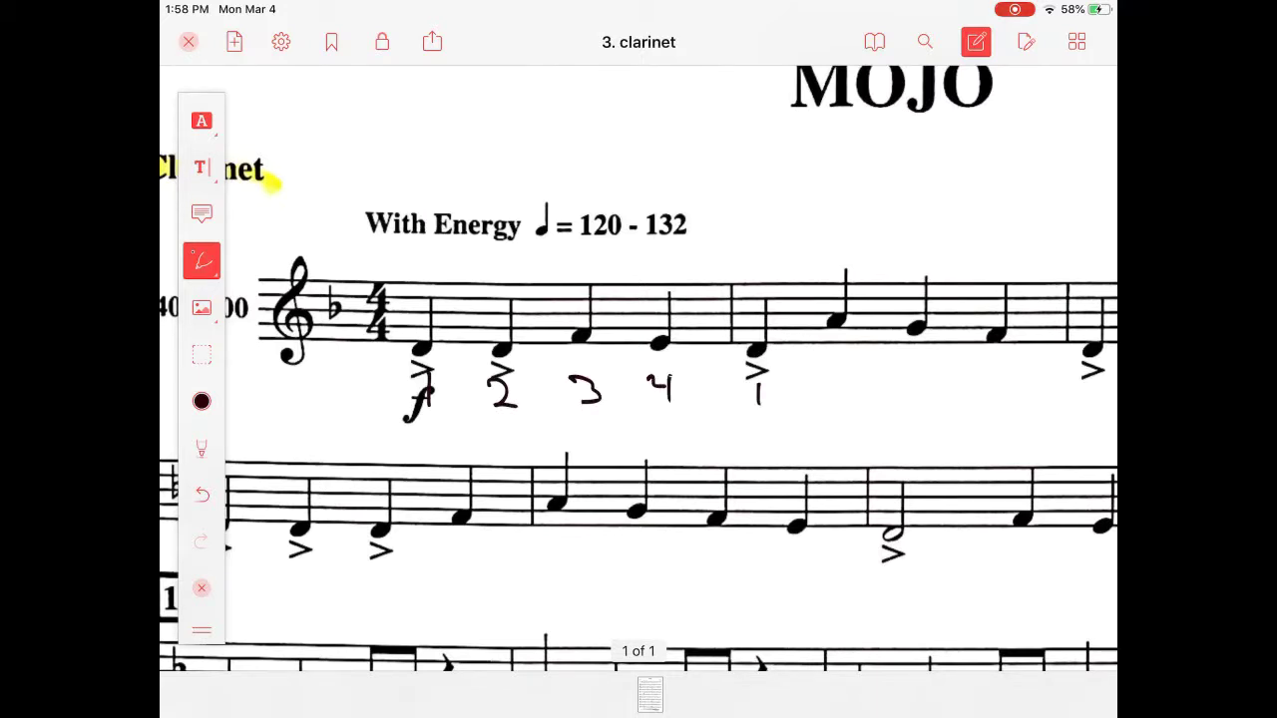
left_click_drag(832, 375, 907, 397)
left_click_drag(992, 368, 1013, 382)
left_click_drag(1010, 367, 1012, 401)
Write 1 2 3 4 under the third measure and underlined 1 2 / 3 4 under the half notes
scroll(639, 399, "right", 5)
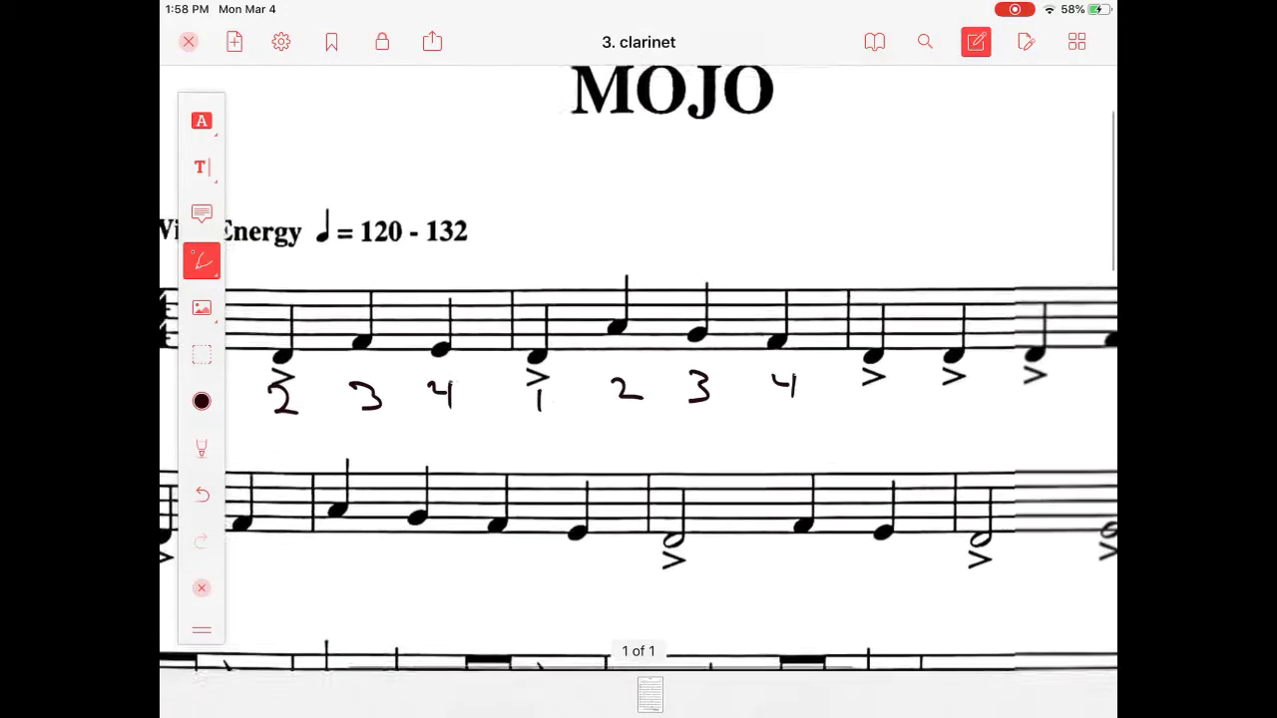
scroll(638, 399, "down", 5)
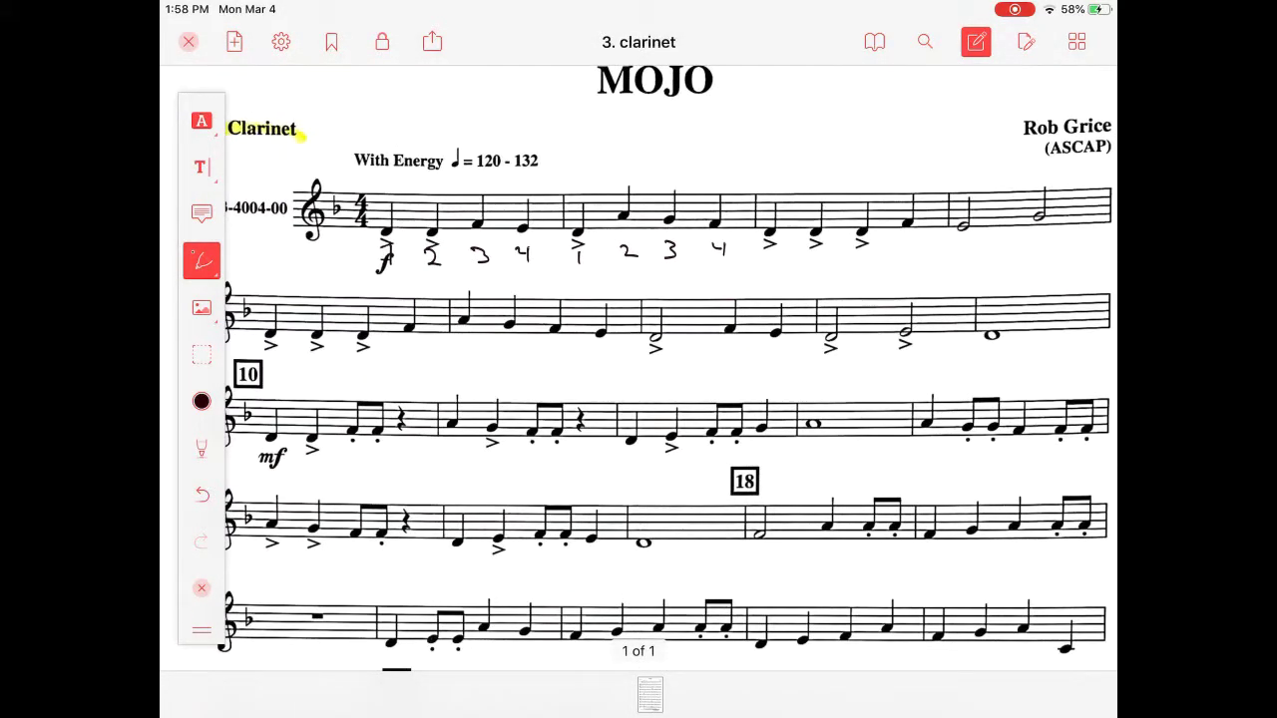
scroll(638, 399, "right", 2)
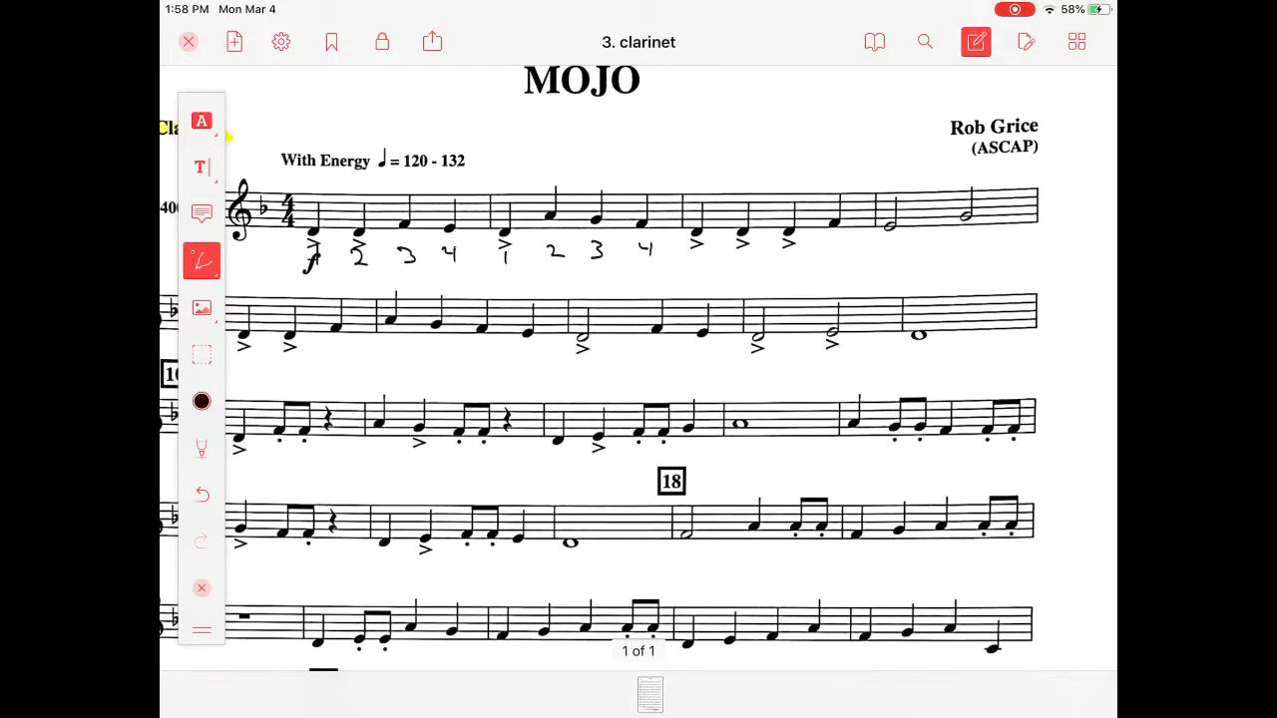
left_click_drag(693, 257, 693, 277)
mouse_move(745, 257)
left_mouse_down()
mouse_move(757, 271)
mouse_move(838, 257)
left_mouse_up()
mouse_move(835, 248)
left_mouse_down()
mouse_move(836, 269)
mouse_move(1005, 247)
left_mouse_up()
left_click_drag(1005, 235, 1006, 265)
left_click_drag(878, 276, 1036, 266)
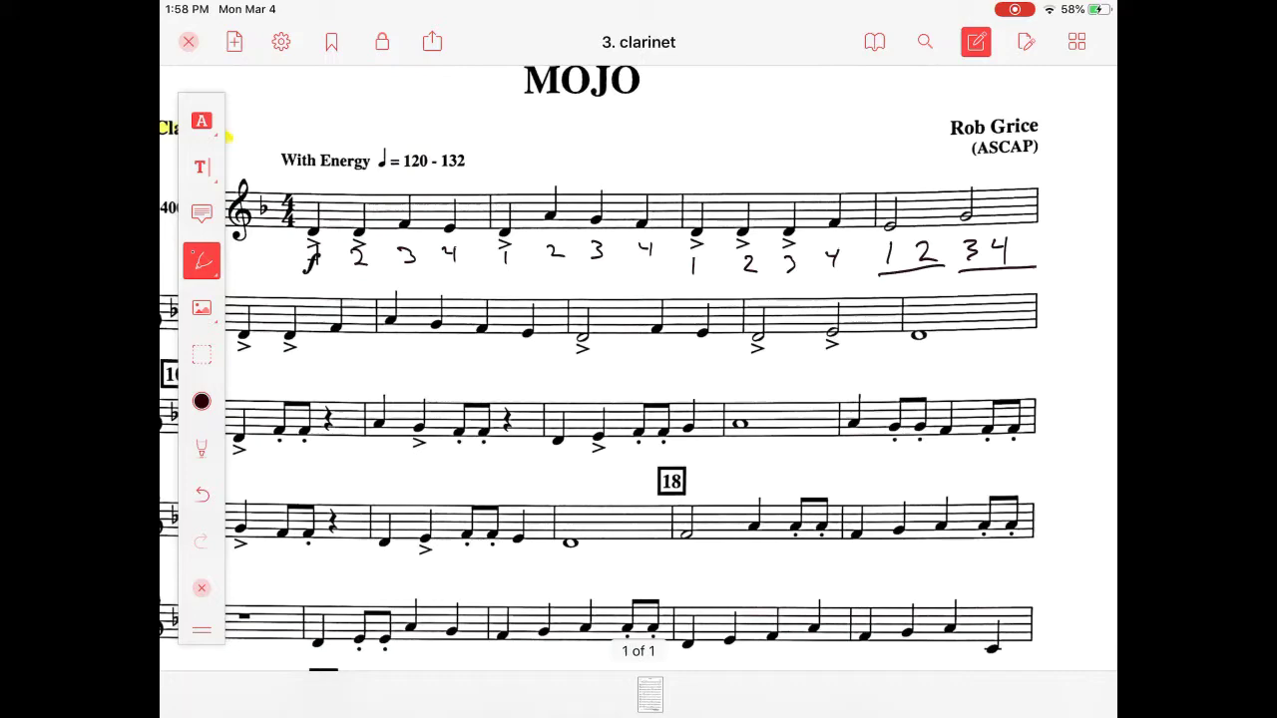
Circle the first three accents on the second staff
scroll(638, 369, "down", 3)
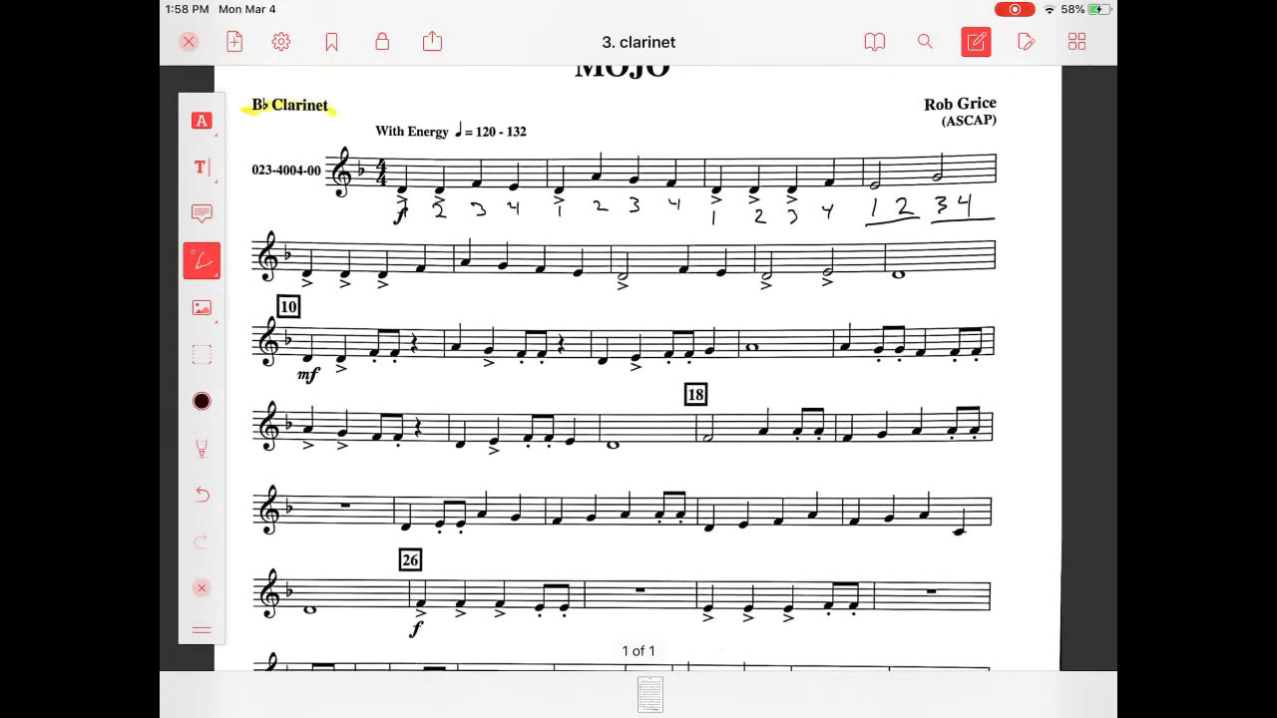
scroll(558, 269, "up", 5)
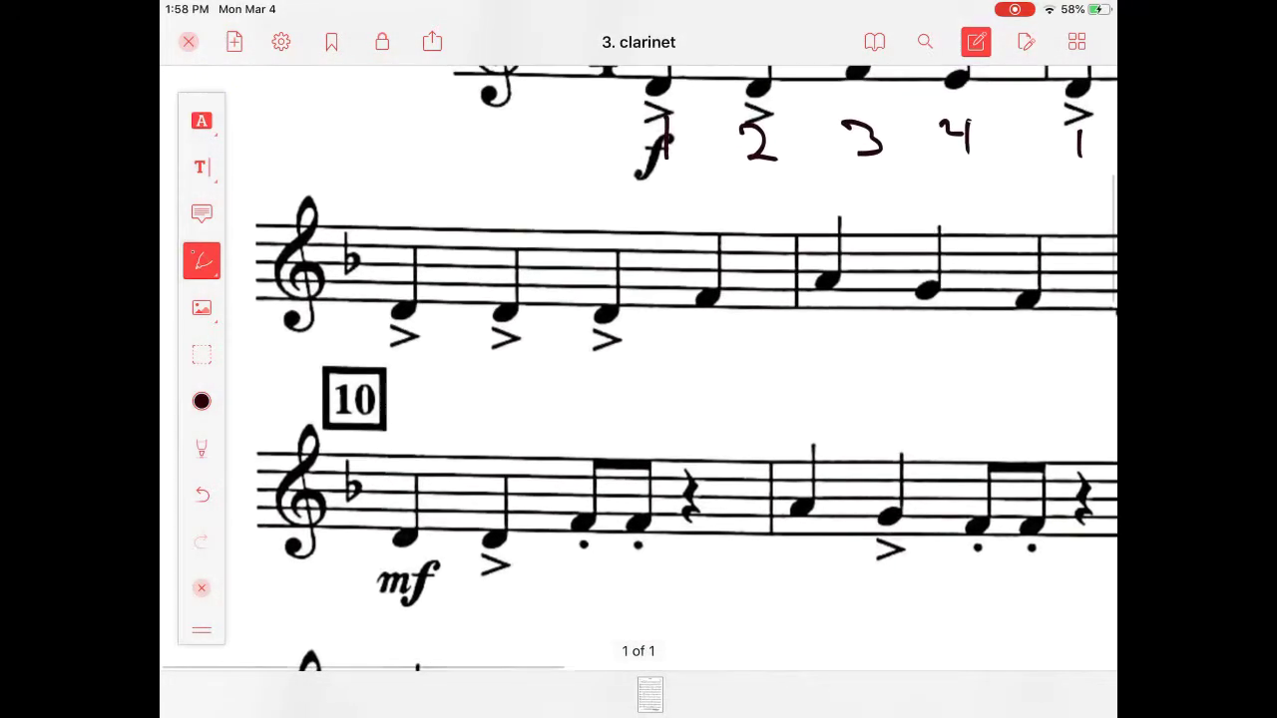
mouse_move(419, 321)
left_mouse_down()
mouse_move(394, 362)
mouse_move(426, 325)
left_mouse_up()
mouse_move(526, 324)
left_mouse_down()
mouse_move(504, 364)
mouse_move(530, 329)
left_mouse_up()
mouse_move(637, 331)
left_mouse_down()
mouse_move(577, 354)
mouse_move(626, 317)
left_mouse_up()
Circle the half-note accent and write underlined counts 1 2 beneath it
scroll(638, 369, "down", 5)
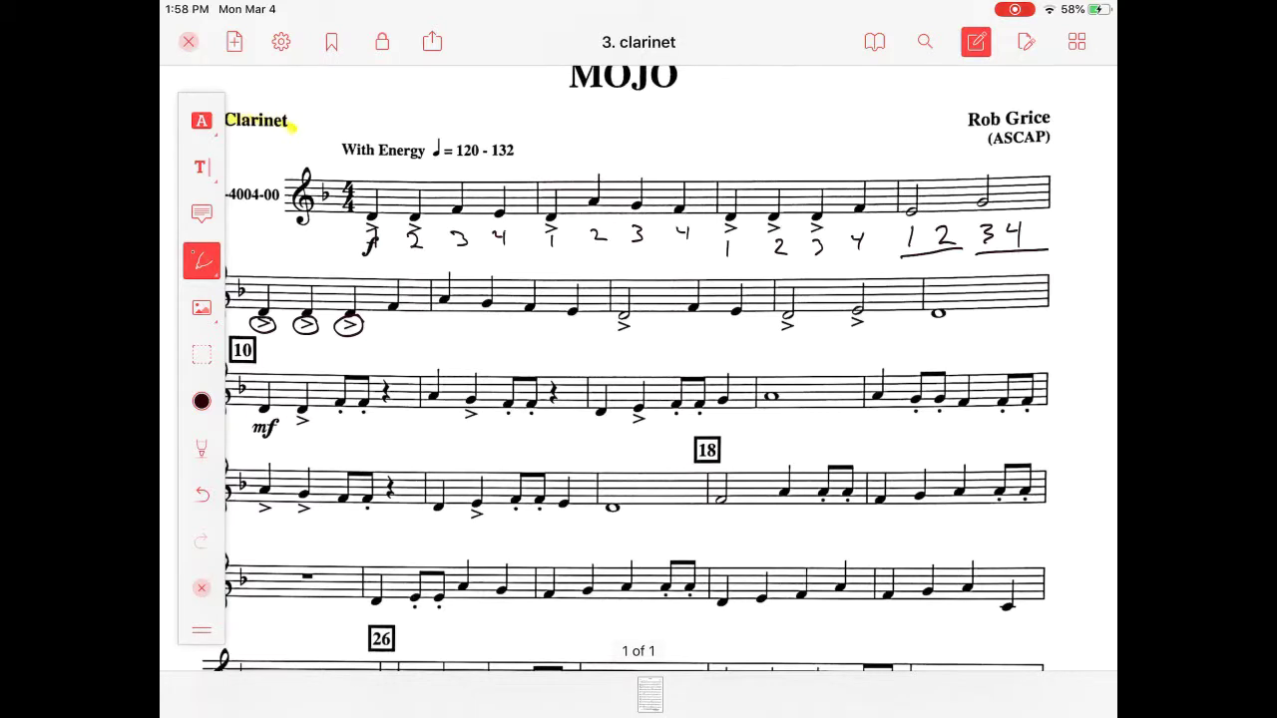
mouse_move(629, 320)
left_mouse_down()
mouse_move(605, 330)
mouse_move(630, 322)
left_mouse_up()
left_click_drag(633, 339, 665, 361)
Draw an arrow at the measure-10 rest and write counts 1 2 3 + 4 beneath it
scroll(349, 329, "up", 5)
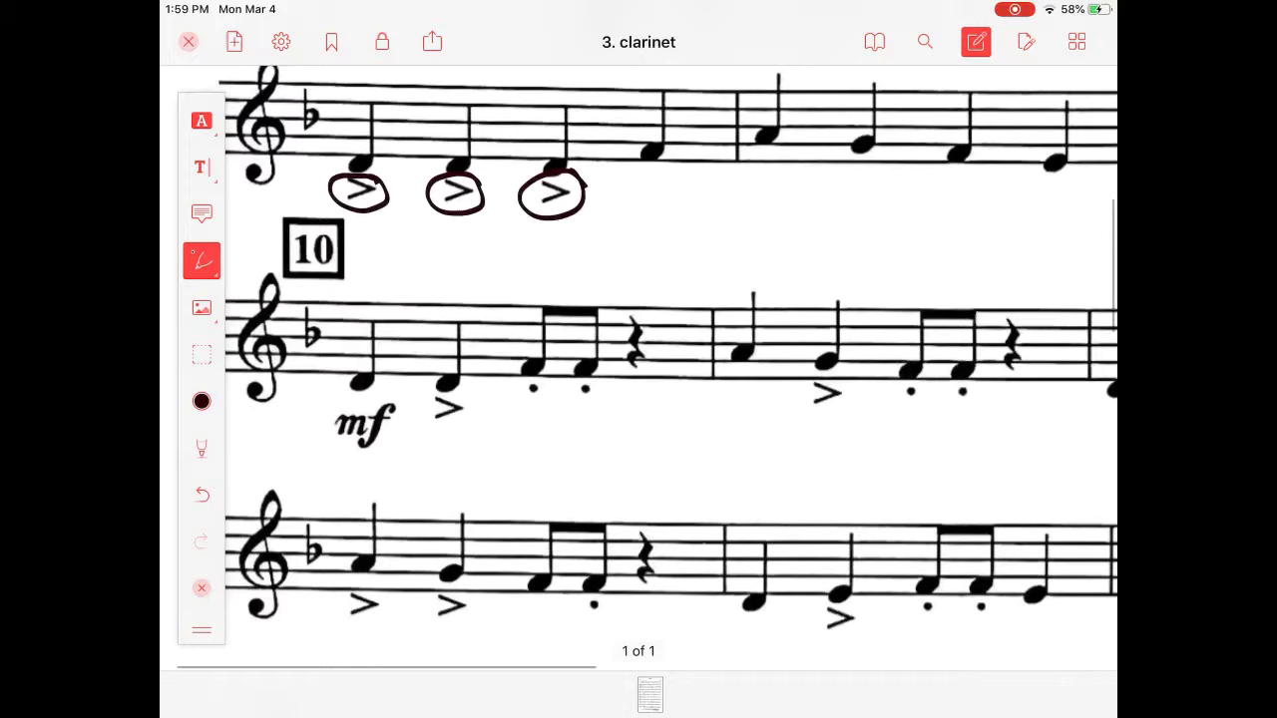
left_click_drag(672, 231, 604, 290)
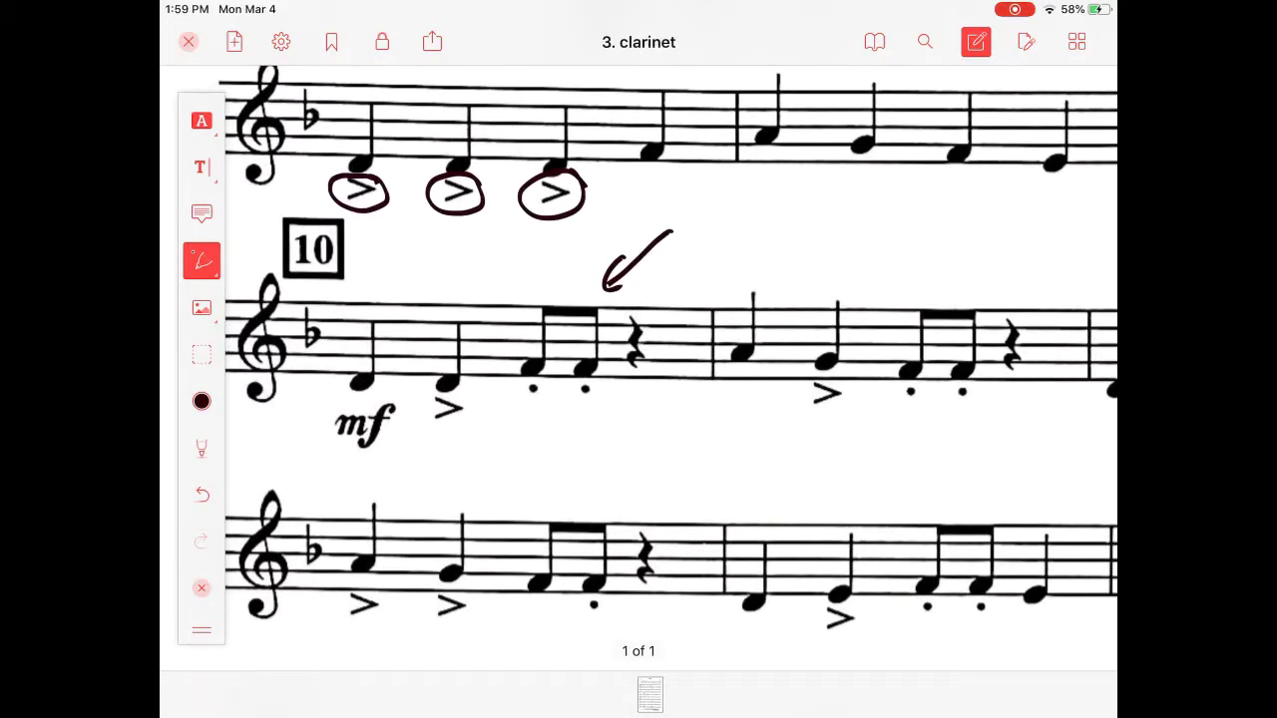
left_click_drag(361, 443, 359, 471)
left_click_drag(435, 438, 461, 455)
mouse_move(523, 426)
left_mouse_down()
mouse_move(525, 445)
mouse_move(654, 422)
mouse_move(656, 444)
left_mouse_up()
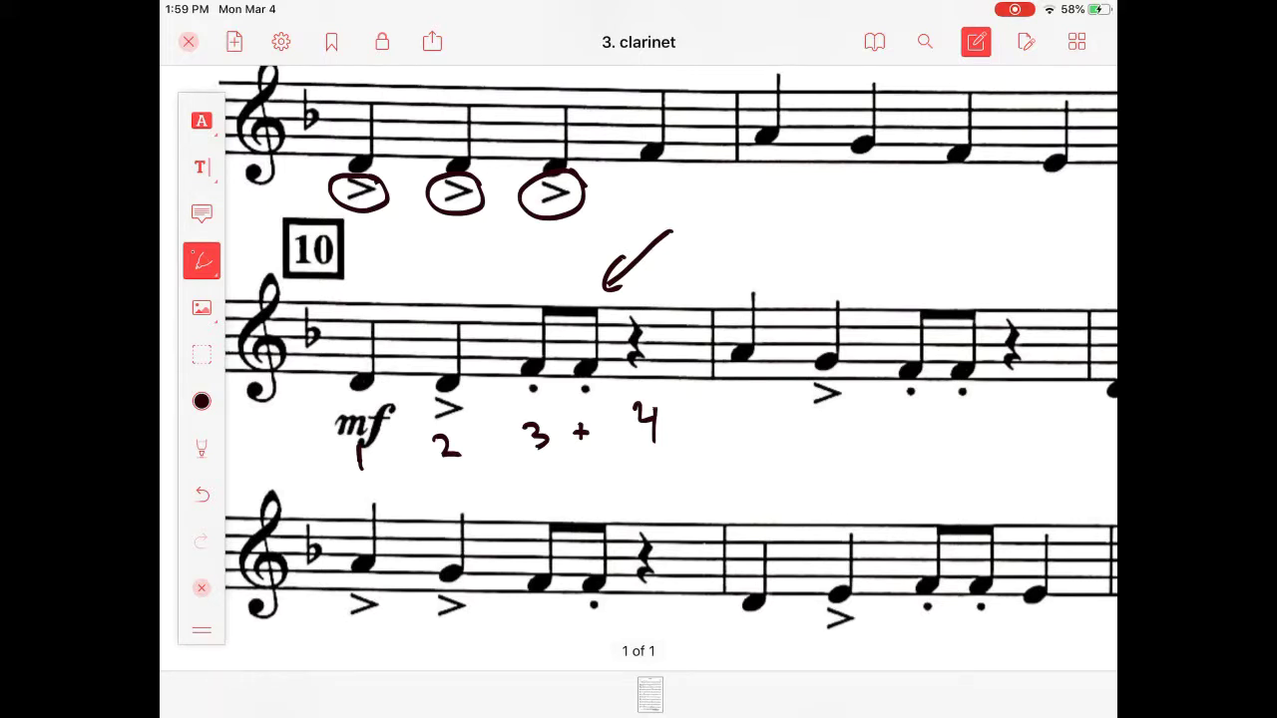
Circle the three whole-rest measures on the fourth and fifth staves
scroll(639, 369, "down", 5)
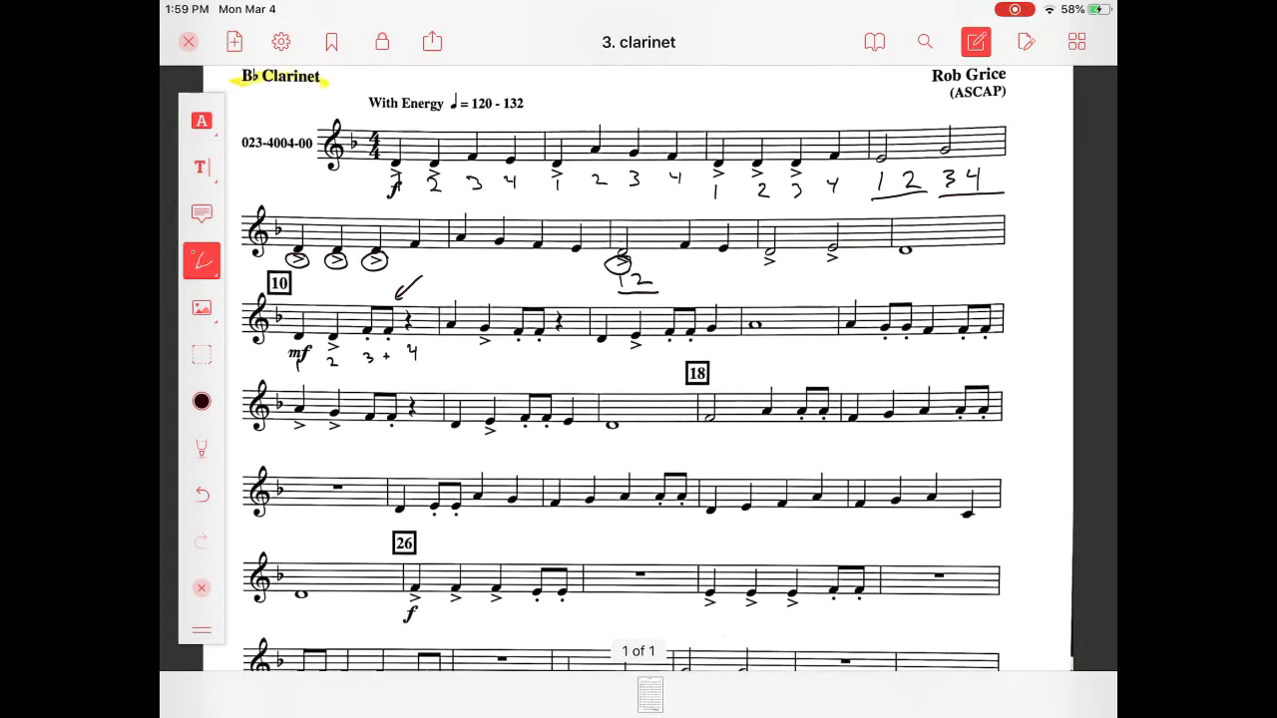
scroll(638, 369, "down", 3)
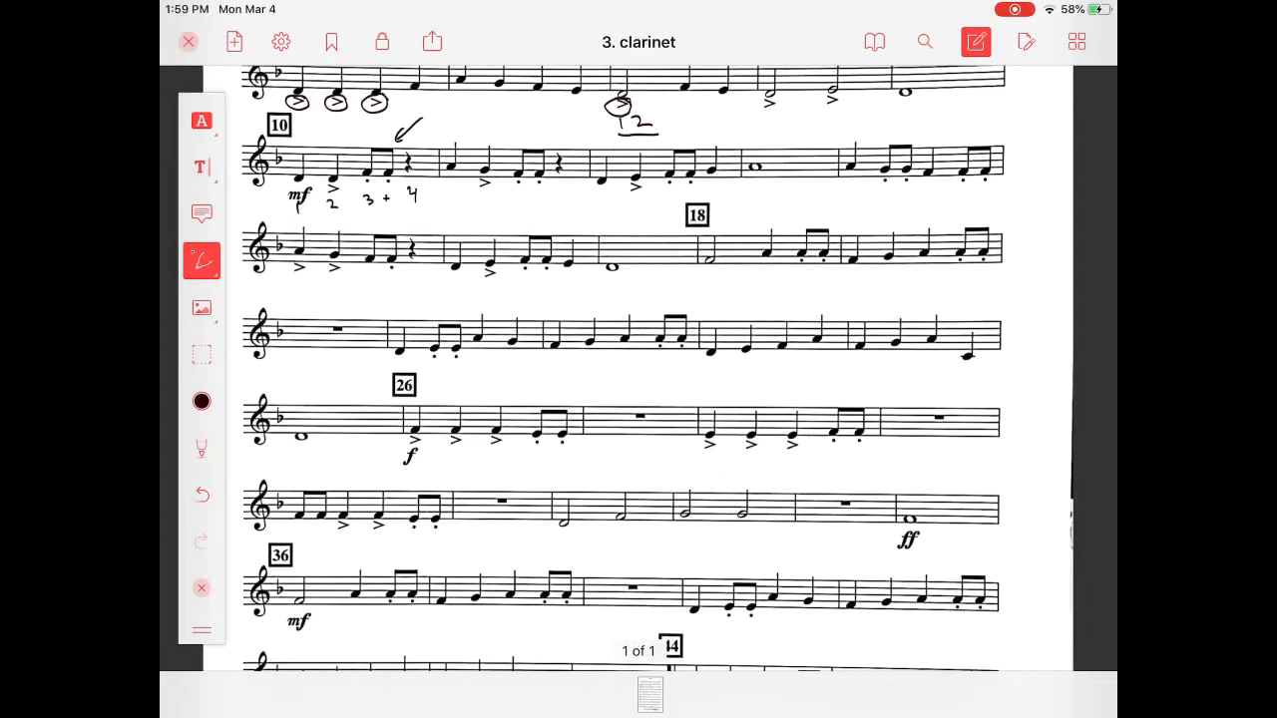
mouse_move(387, 311)
left_mouse_down()
mouse_move(299, 291)
mouse_move(349, 384)
mouse_move(385, 309)
left_mouse_up()
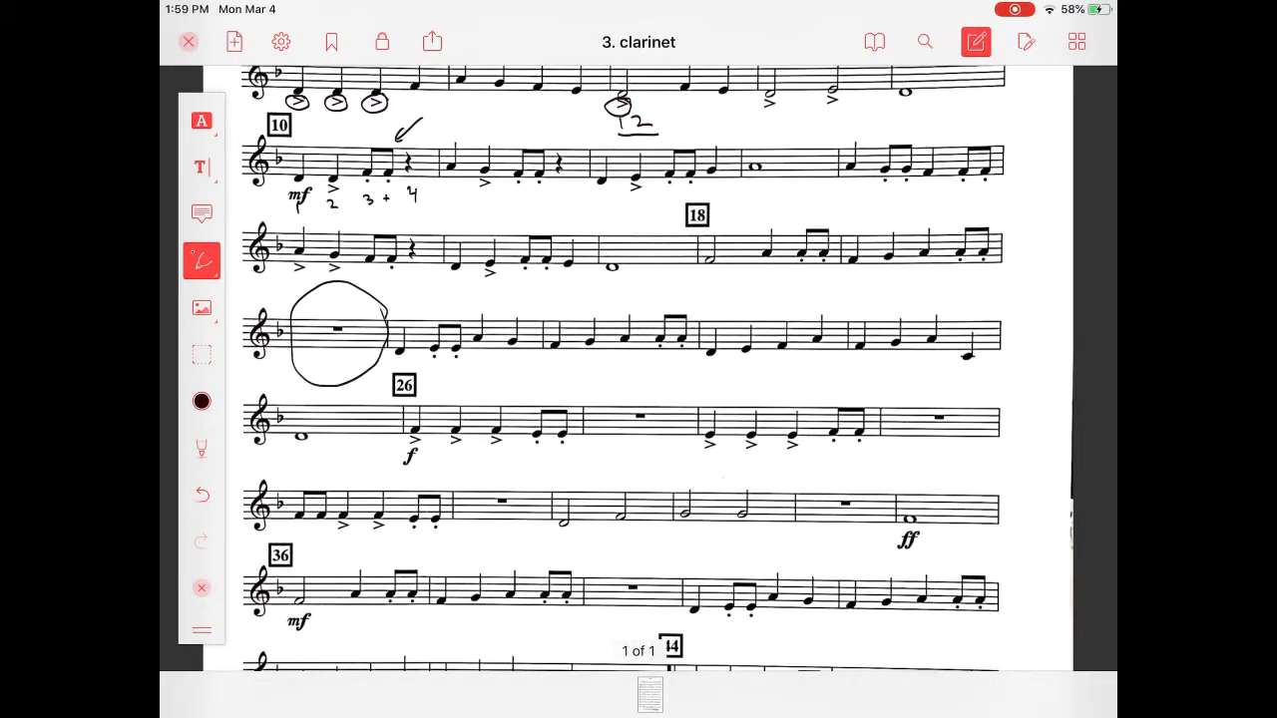
mouse_move(696, 419)
left_mouse_down()
mouse_move(686, 385)
mouse_move(591, 399)
mouse_move(666, 467)
mouse_move(686, 409)
left_mouse_up()
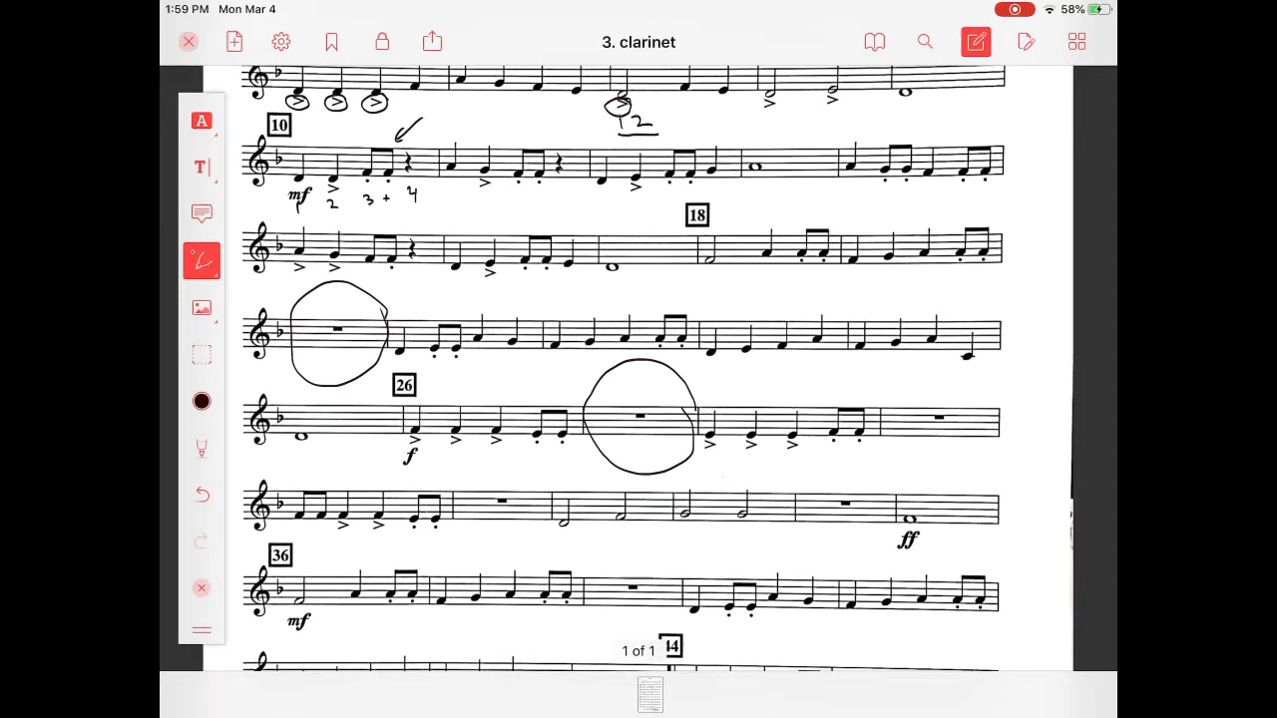
mouse_move(1007, 404)
left_mouse_down()
mouse_move(946, 369)
mouse_move(910, 473)
mouse_move(997, 399)
left_mouse_up()
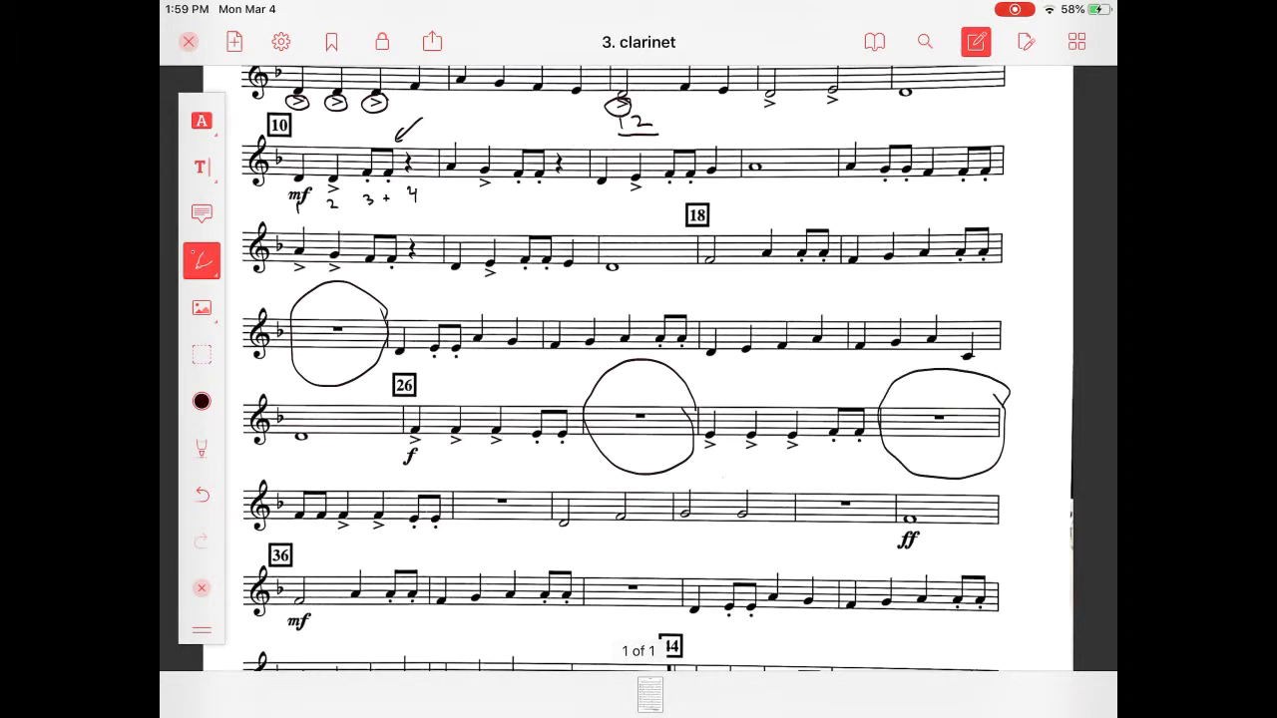
Write 1 2 3 4 inside the first rest circle and tick the following entrance
left_click_drag(300, 354, 300, 370)
left_click_drag(309, 361, 356, 363)
left_click_drag(353, 356, 354, 371)
left_click_drag(401, 303, 419, 292)
Loop the crescendo into measure 44, the crescendo before the final ff, and the 44 repeat sign
scroll(638, 369, "down", 3)
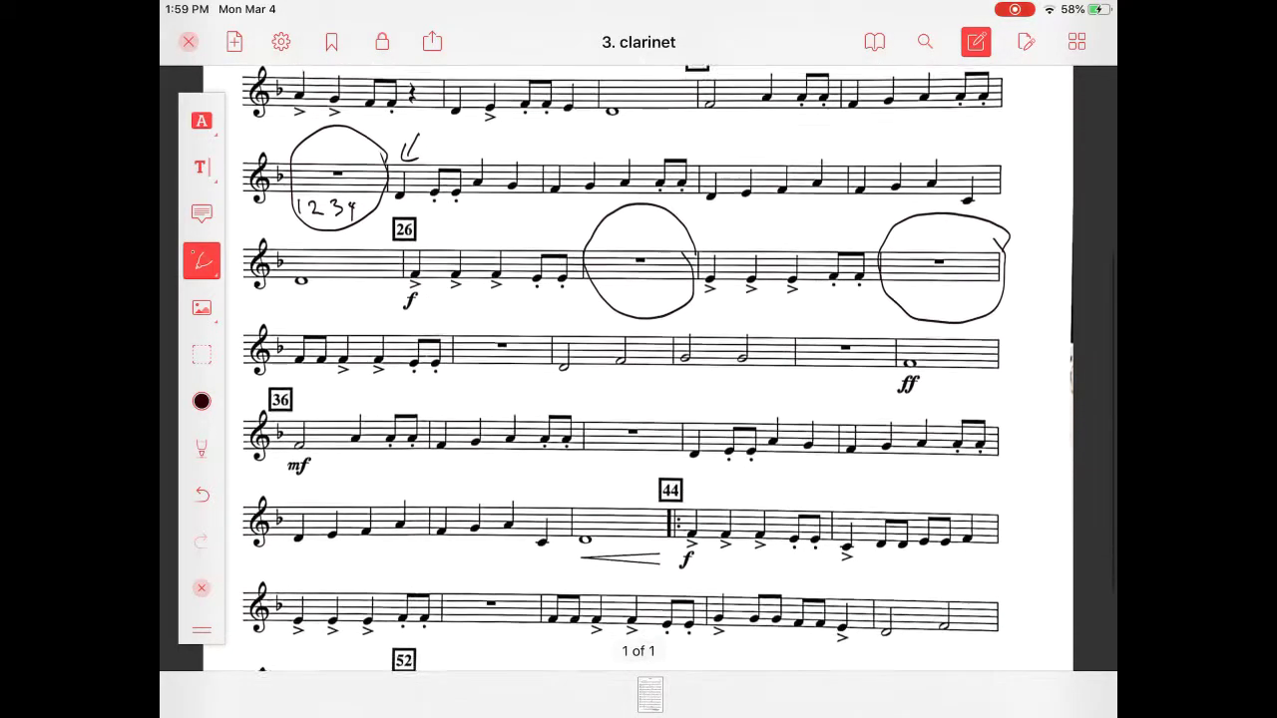
scroll(639, 369, "down", 2)
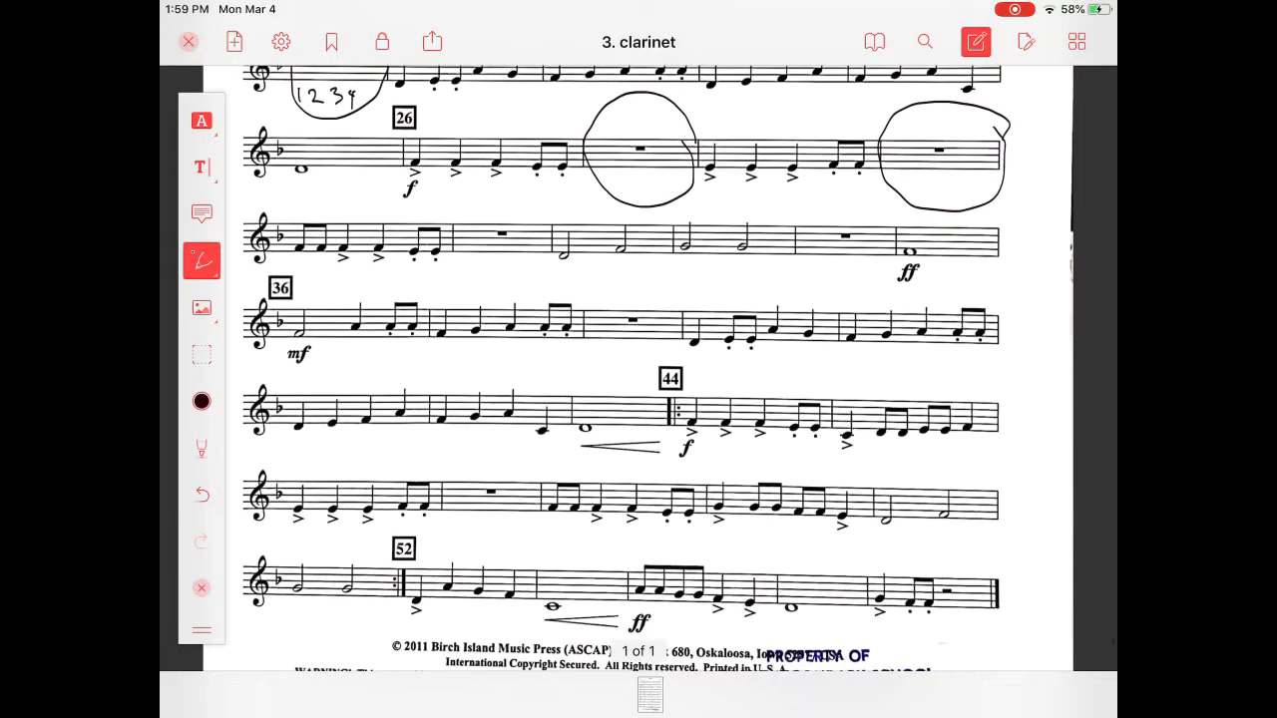
mouse_move(648, 427)
left_mouse_down()
mouse_move(569, 444)
mouse_move(665, 455)
mouse_move(658, 431)
left_mouse_up()
mouse_move(622, 606)
left_mouse_down()
mouse_move(546, 606)
mouse_move(609, 644)
mouse_move(627, 612)
left_mouse_up()
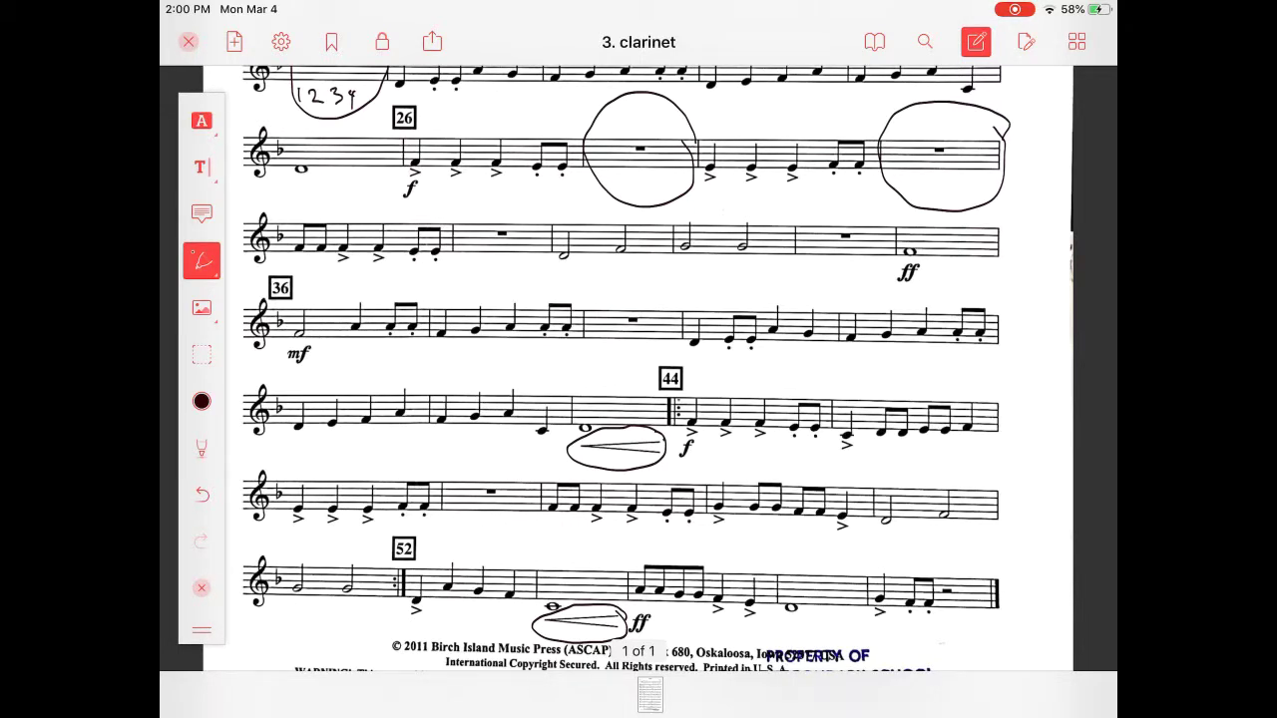
mouse_move(678, 391)
left_mouse_down()
mouse_move(674, 435)
mouse_move(680, 385)
left_mouse_up()
Write measure numbers 44, 45 and 46 above their measures
left_click_drag(691, 376, 707, 391)
left_click_drag(835, 381, 837, 395)
mouse_move(844, 385)
left_mouse_down()
mouse_move(844, 397)
mouse_move(856, 380)
left_mouse_up()
left_click_drag(285, 465, 290, 478)
left_click_drag(302, 462, 297, 477)
Number the following measures 47, 48, 49, 50 and 51
left_click_drag(445, 462, 457, 477)
left_click_drag(553, 467, 560, 475)
left_click_drag(559, 468, 567, 482)
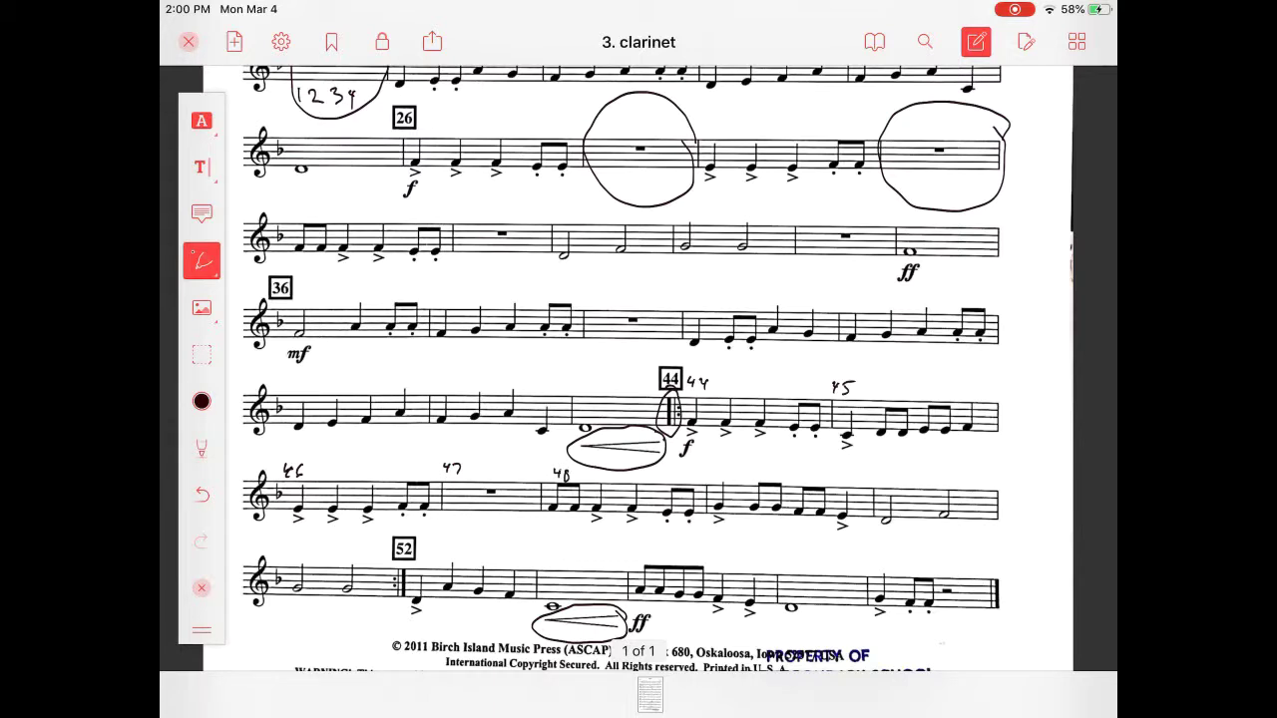
left_click_drag(715, 467, 719, 478)
left_click_drag(725, 464, 726, 482)
mouse_move(864, 463)
left_mouse_down()
mouse_move(870, 475)
mouse_move(876, 463)
left_mouse_up()
left_click_drag(888, 464, 880, 472)
left_click_drag(269, 550, 271, 562)
Link the repeat at 52 back to 44, add dashes after 47, 49, 50, and circle 52
mouse_move(409, 564)
left_mouse_down()
mouse_move(378, 570)
mouse_move(413, 611)
mouse_move(431, 566)
mouse_move(664, 419)
left_mouse_up()
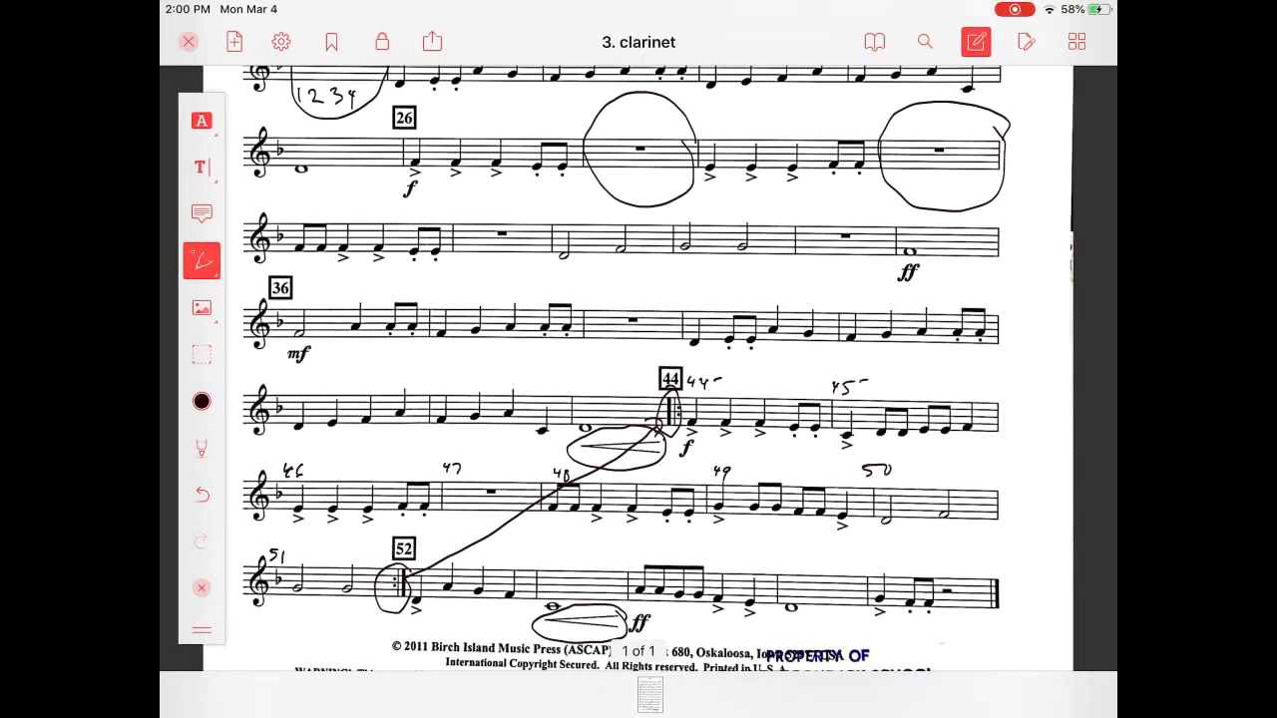
left_click_drag(469, 468, 477, 467)
left_click_drag(736, 470, 754, 469)
left_click_drag(891, 467, 906, 464)
mouse_move(423, 538)
left_mouse_down()
mouse_move(411, 524)
mouse_move(407, 569)
mouse_move(421, 531)
left_mouse_up()
Write counts 1 2+ 3 4 under the final measure
mouse_move(882, 616)
left_mouse_down()
mouse_move(882, 636)
mouse_move(931, 628)
left_mouse_up()
mouse_move(924, 622)
left_mouse_down()
mouse_move(925, 635)
mouse_move(953, 627)
mouse_move(948, 635)
left_mouse_up()
left_click_drag(965, 617, 976, 643)
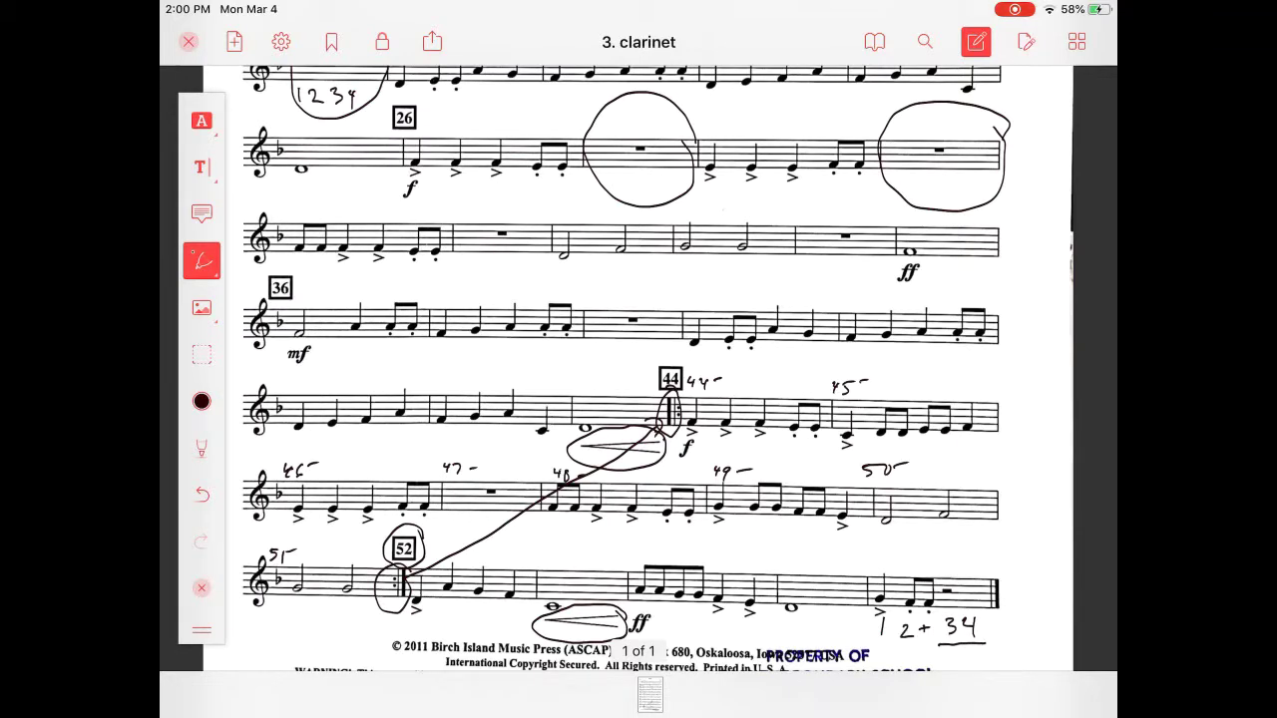